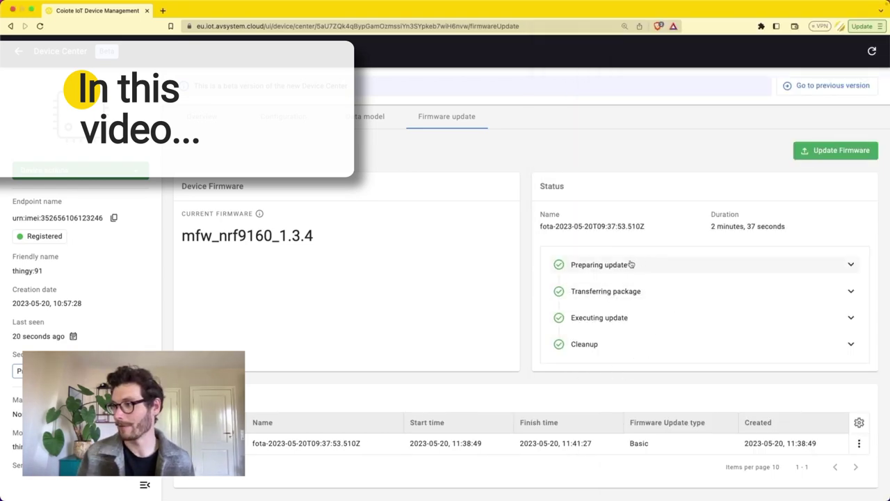
# Expand the finished update stages to reveal the Transferring package sub-steps.
pyautogui.click(631, 264)
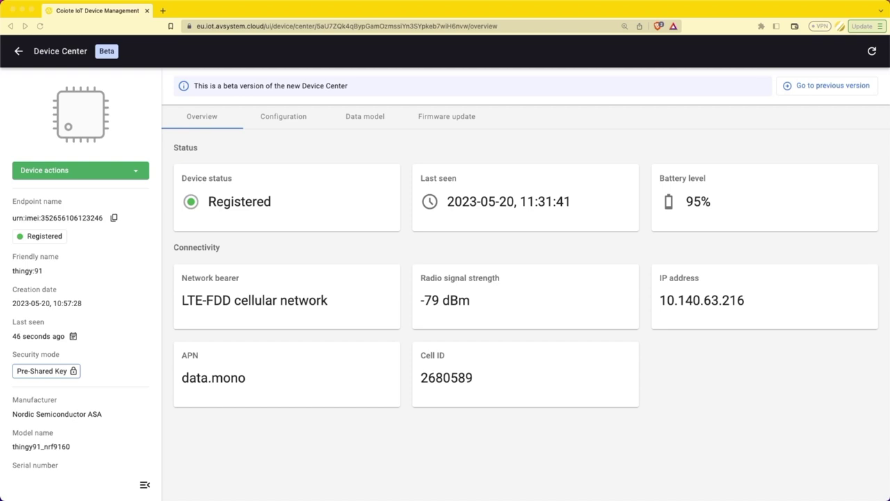
# Review the Registered, 95% battery, LTE-FDD overview, then go to the Data model tab.
pyautogui.click(365, 118)
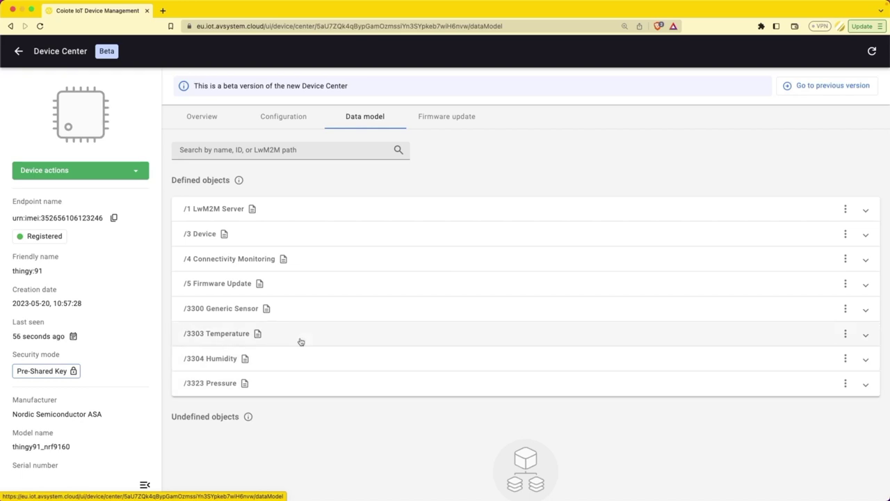
# Inspect the resources of the /5 Firmware Update object in the data model.
pyautogui.click(301, 284)
pyautogui.scroll(-3, 301, 285)
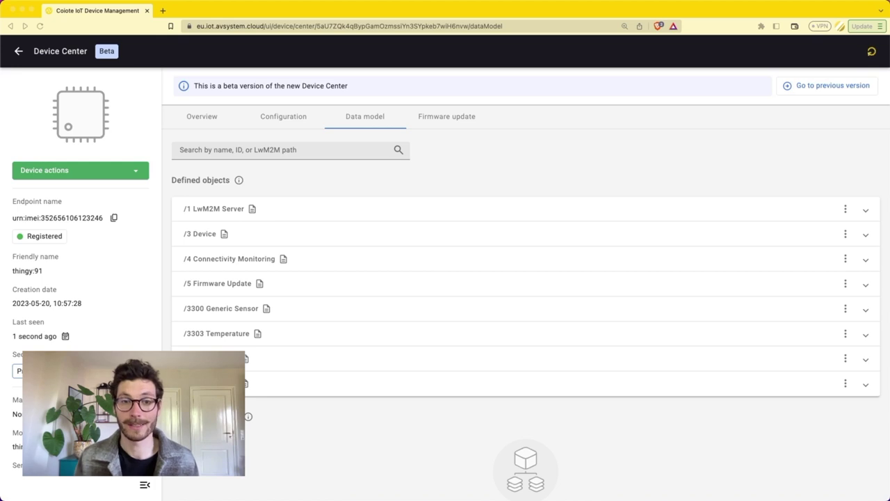
pyautogui.click(434, 118)
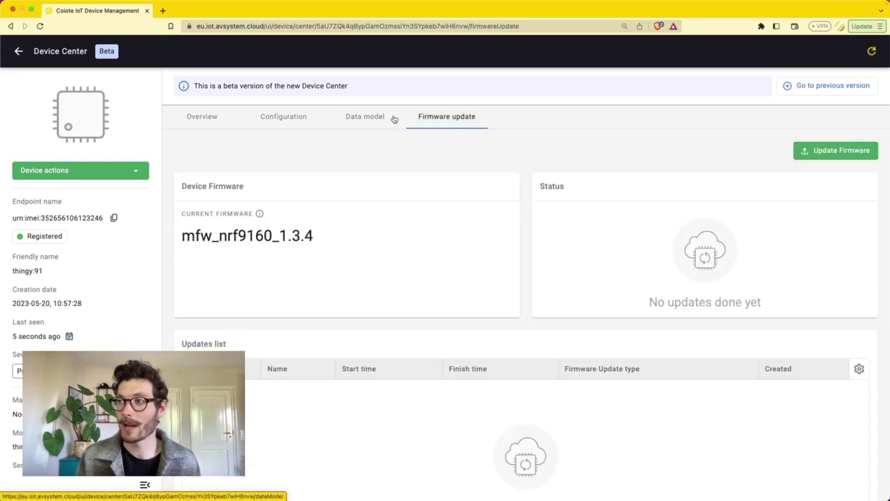
# Start a Basic Firmware Update and select app_update.bin as the firmware image.
pyautogui.click(825, 151)
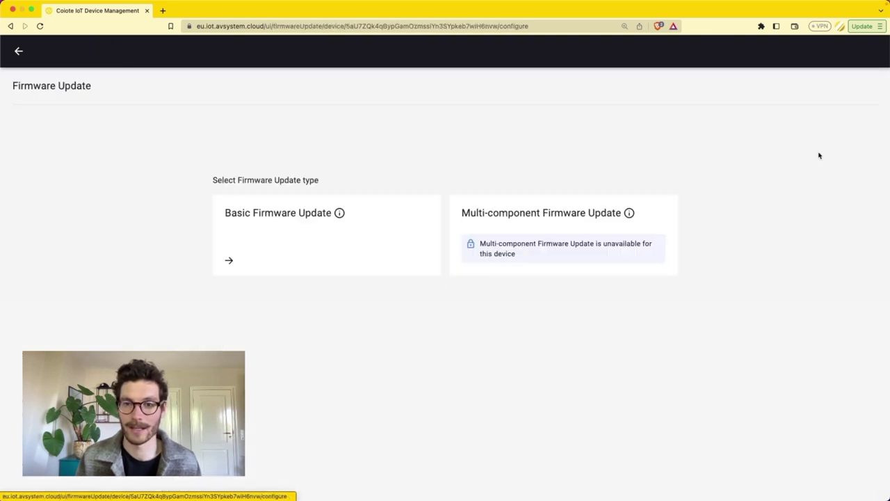
pyautogui.click(279, 255)
pyautogui.click(60, 206)
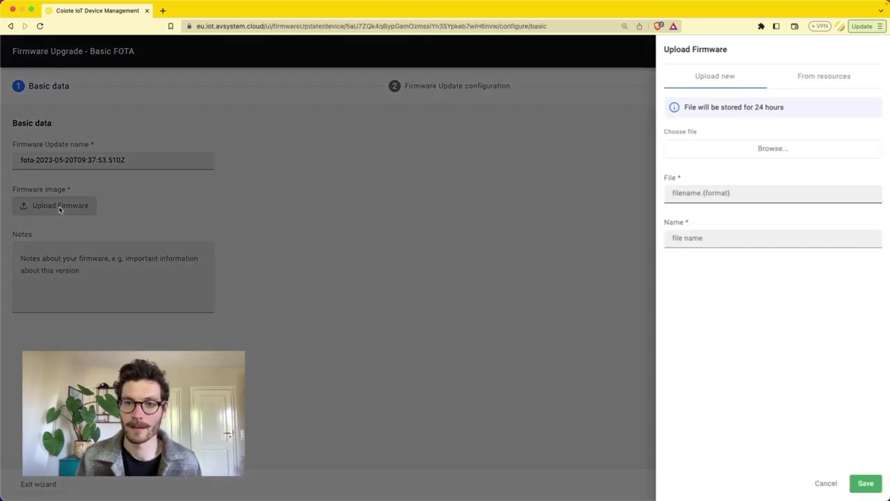
pyautogui.click(785, 150)
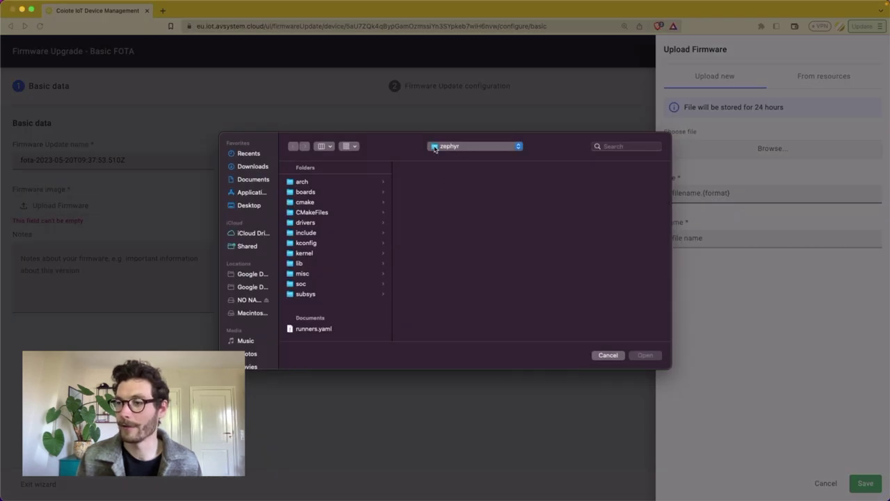
pyautogui.scroll(-3, 325, 250)
pyautogui.scroll(-5, 323, 252)
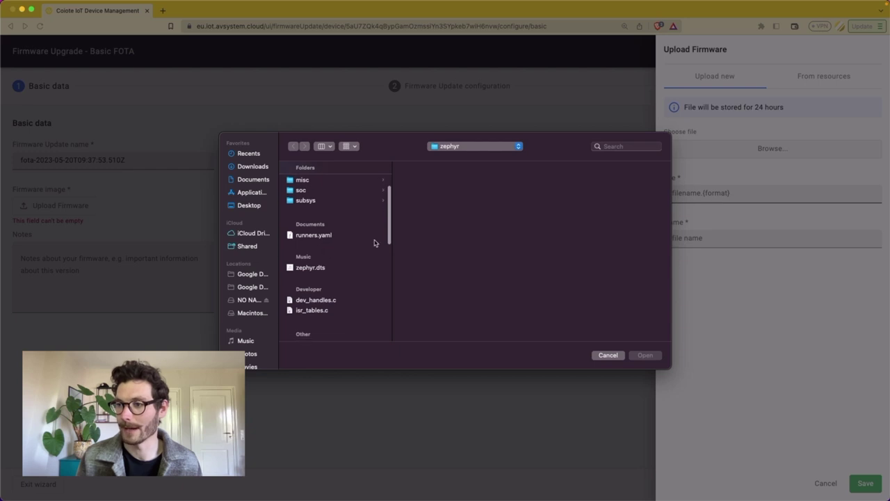
pyautogui.scroll(-2, 324, 267)
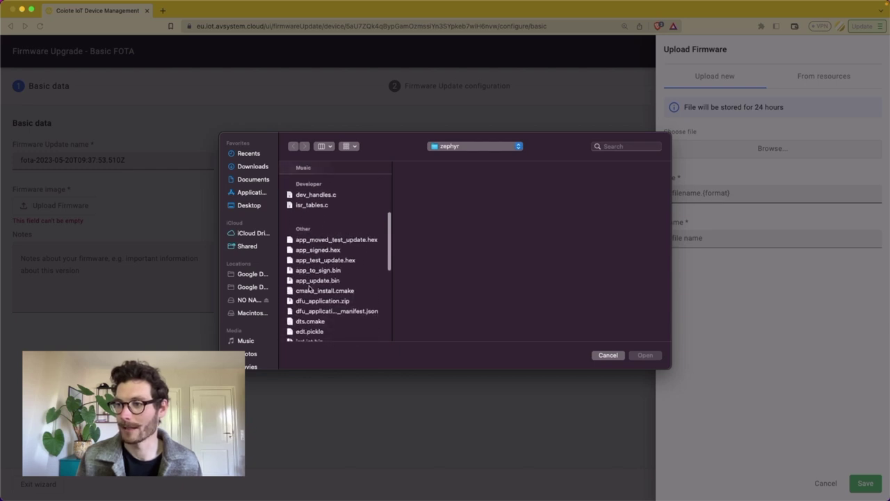
pyautogui.click(318, 281)
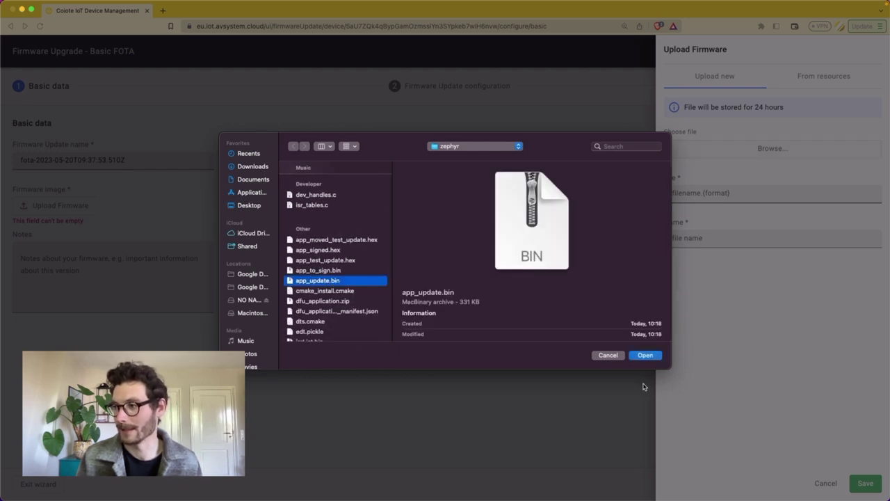
pyautogui.click(644, 355)
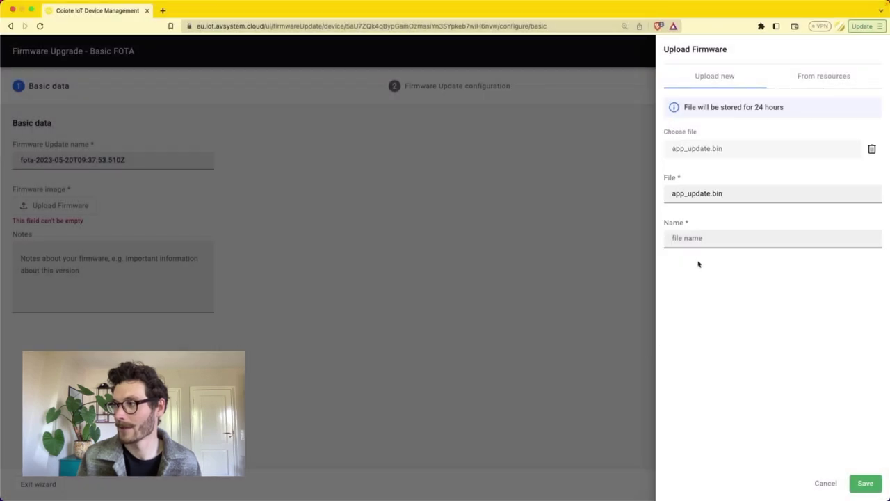
# Name the uploaded firmware 'Add accelerometer' and save it.
pyautogui.click(697, 239)
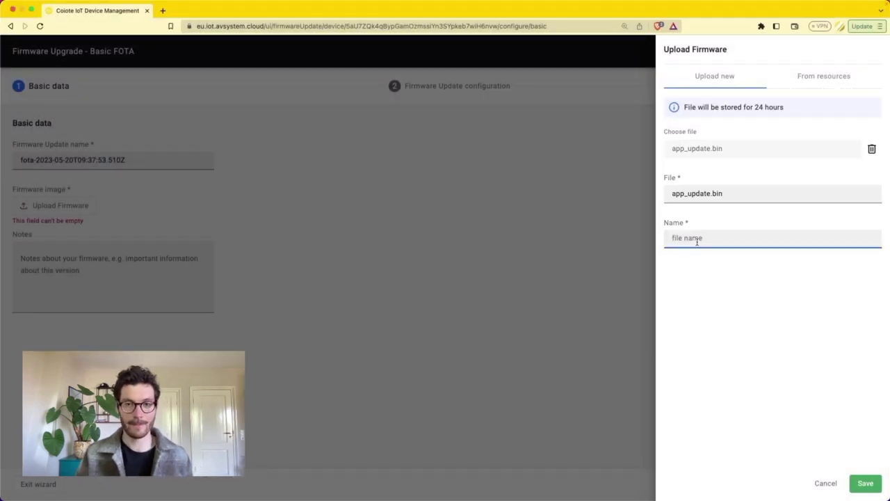
pyautogui.write('Add accelerometer')
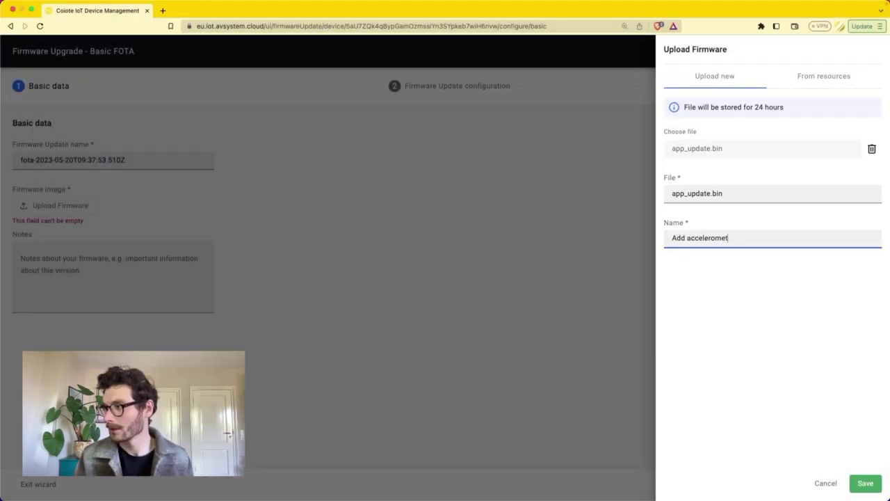
pyautogui.click(867, 483)
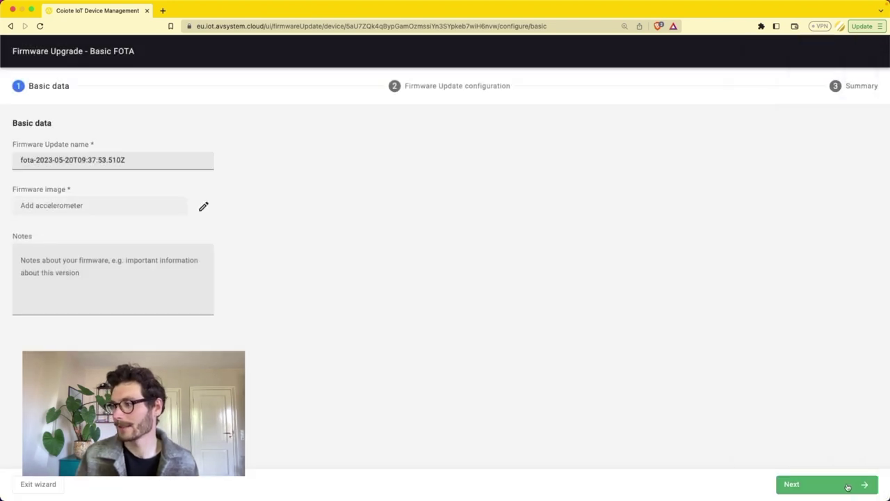
pyautogui.click(849, 486)
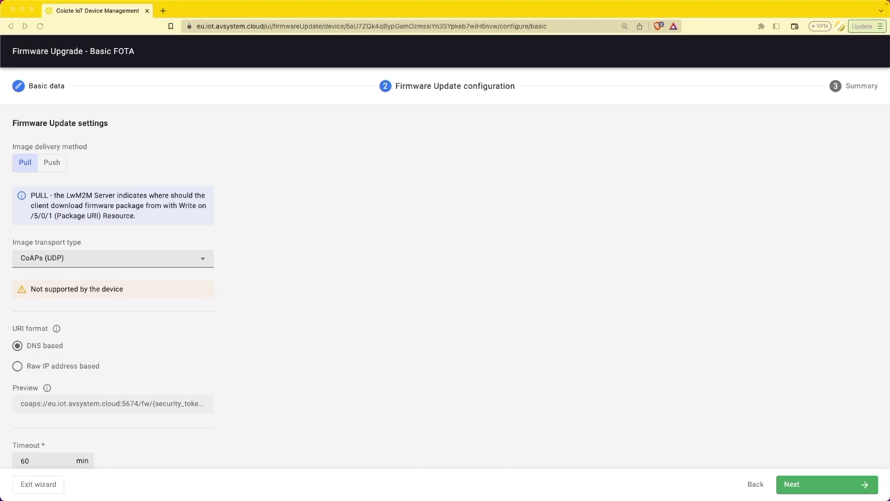
# Set the image delivery method to Push and schedule the update from the summary.
pyautogui.click(52, 162)
pyautogui.click(842, 484)
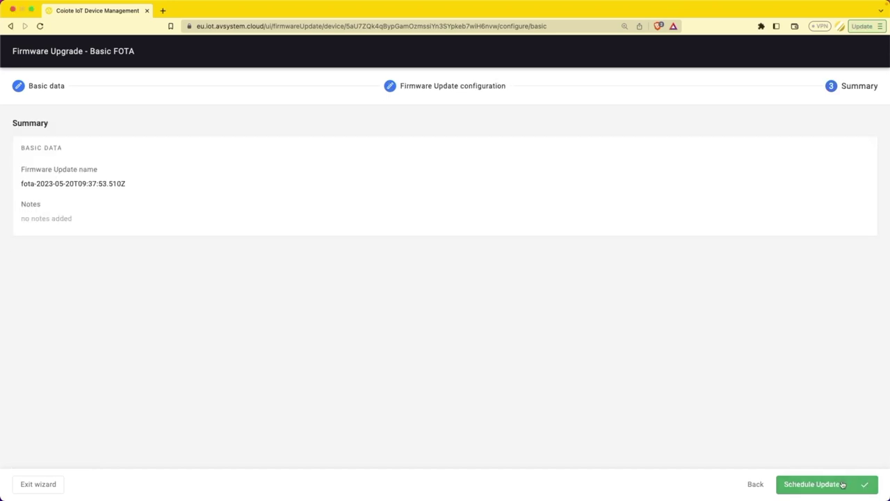
pyautogui.click(813, 484)
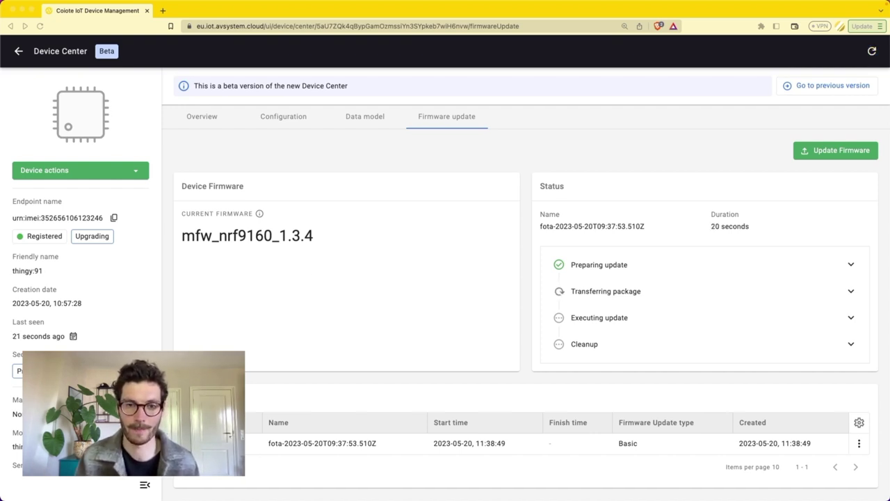
# Switch to the minicom terminal to follow the device's firmware download log.
pyautogui.press('super+Tab')
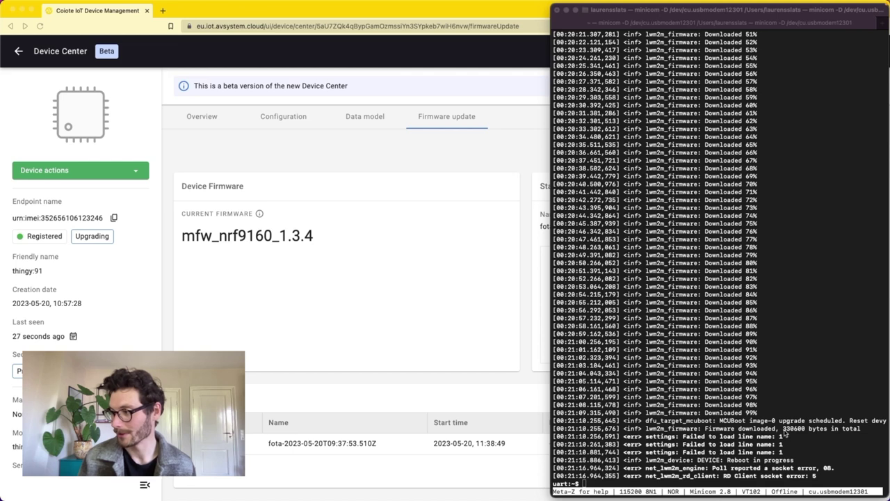
pyautogui.click(788, 431)
# Check the downloaded byte total and the 'LWM2M is connected to server' line after reboot.
pyautogui.moveTo(783, 429); pyautogui.dragTo(801, 429)
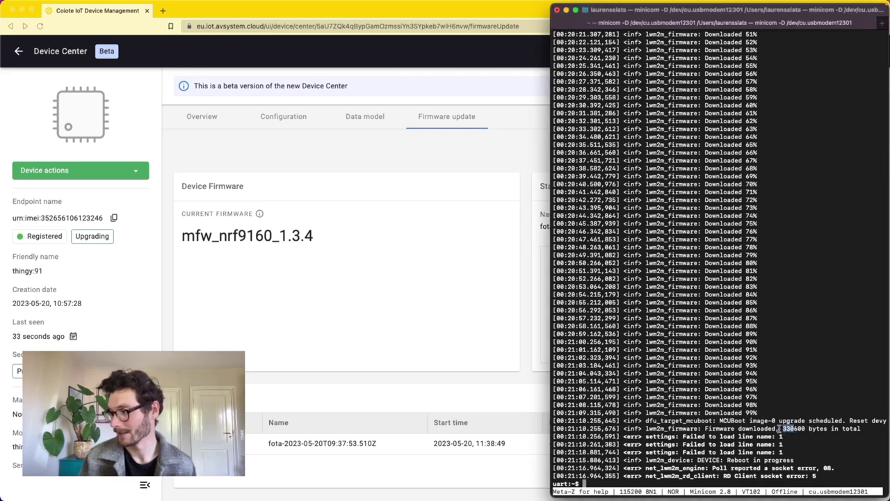
pyautogui.click(791, 347)
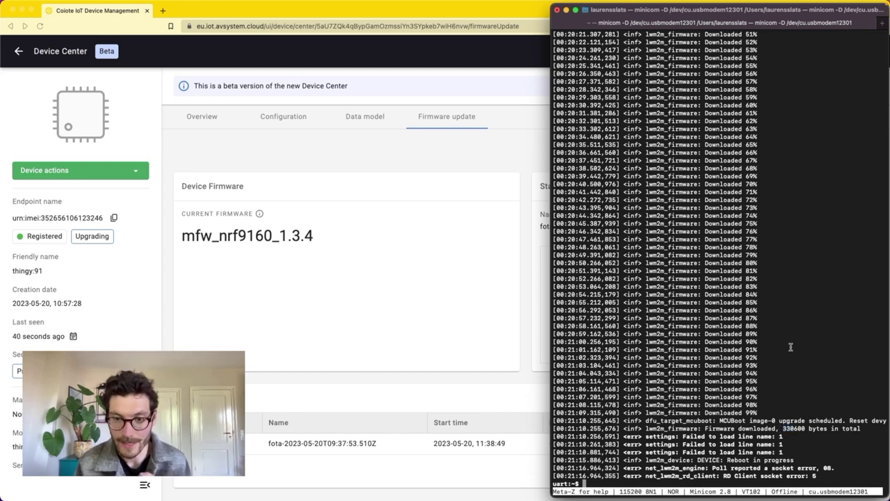
pyautogui.press('Return')
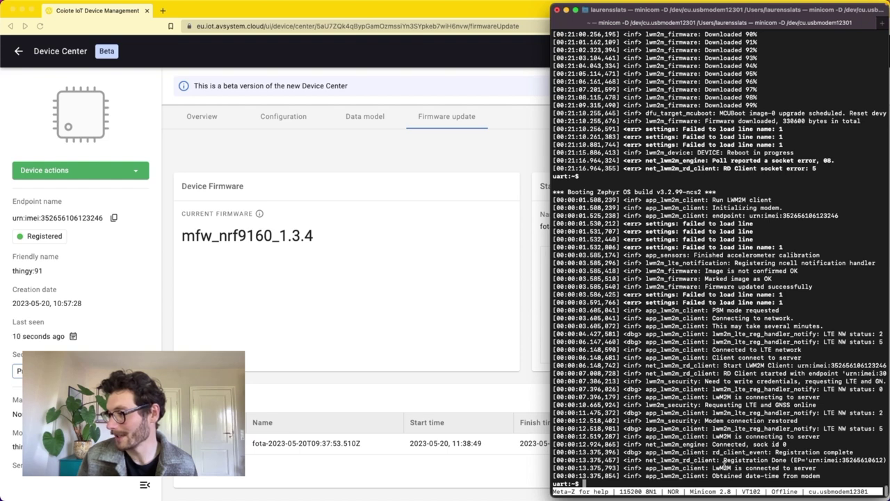
pyautogui.moveTo(710, 468); pyautogui.dragTo(816, 468)
pyautogui.click(798, 469)
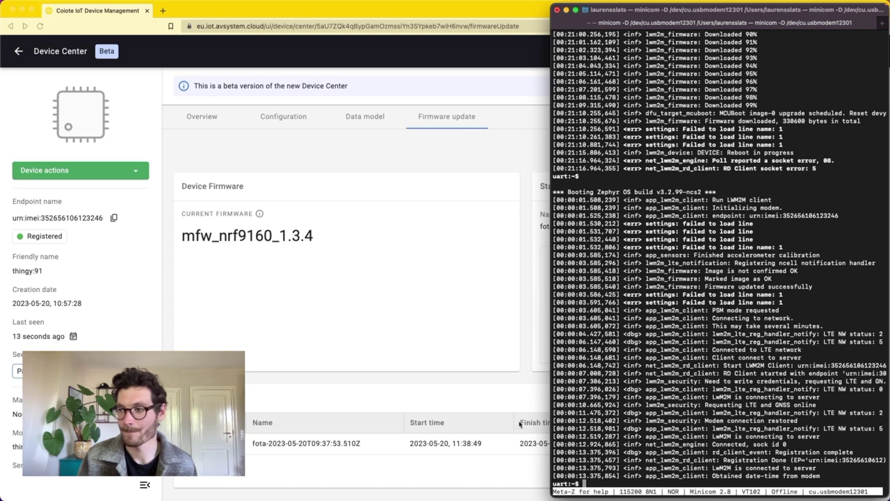
# Back in the browser, expand the Preparing update and Transferring package status steps.
pyautogui.click(404, 399)
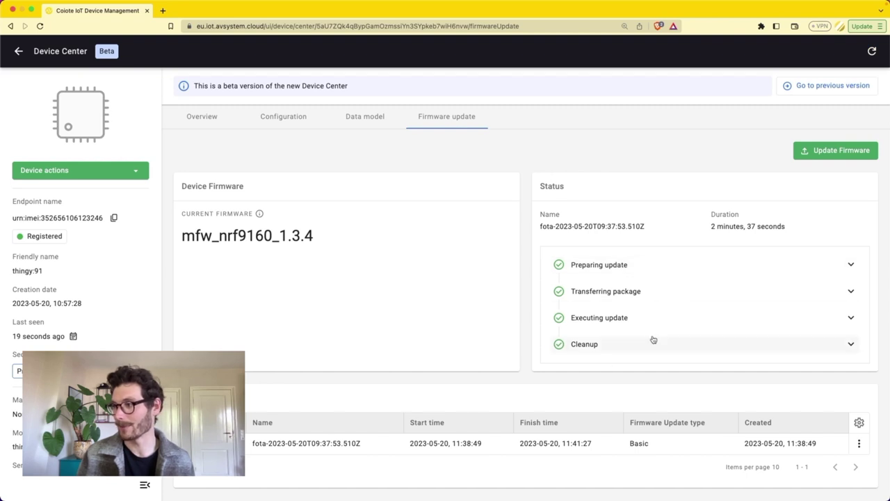
pyautogui.click(630, 264)
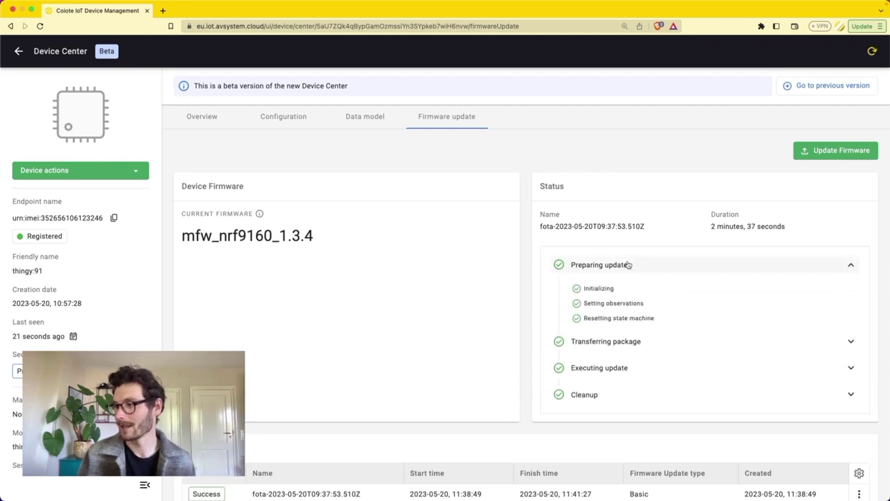
pyautogui.click(627, 264)
pyautogui.click(614, 295)
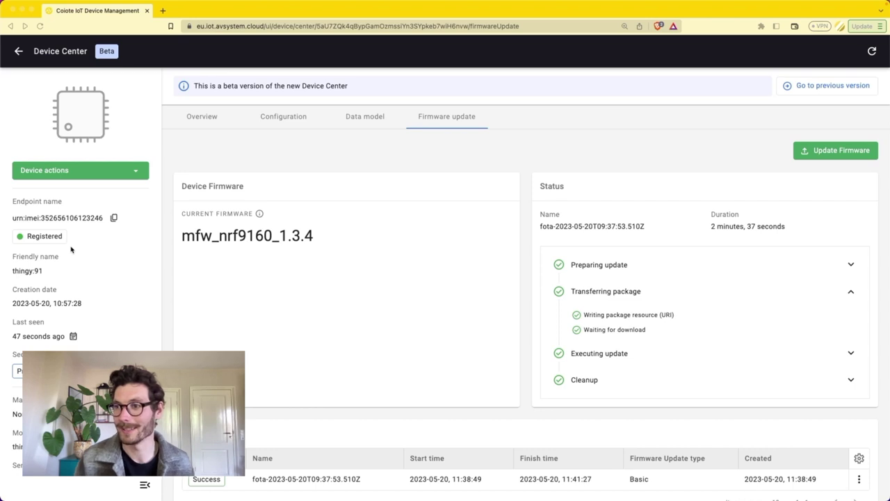
pyautogui.click(366, 118)
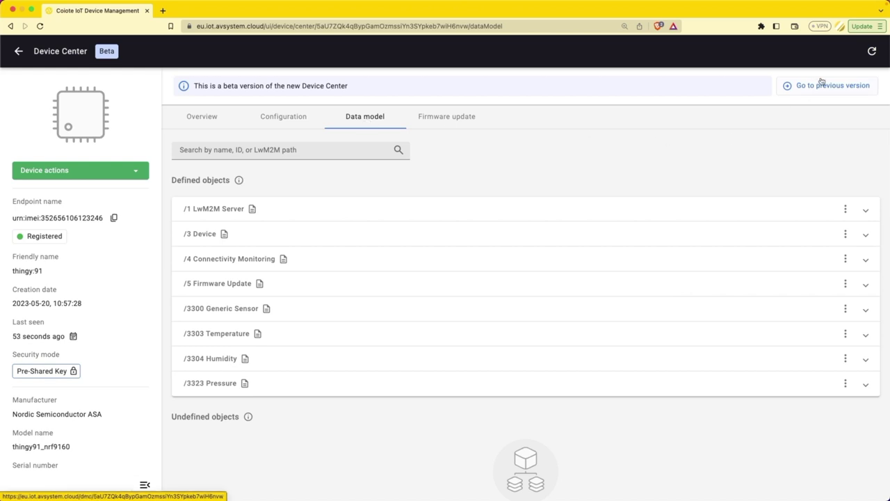
# Refresh the data model and expand /3313 Accelerometer to view its X, Y, Z readings.
pyautogui.click(873, 52)
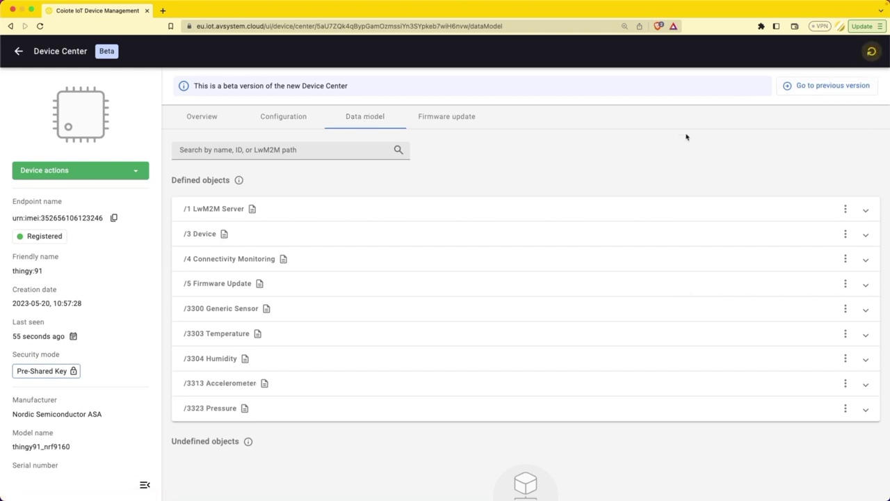
pyautogui.click(294, 381)
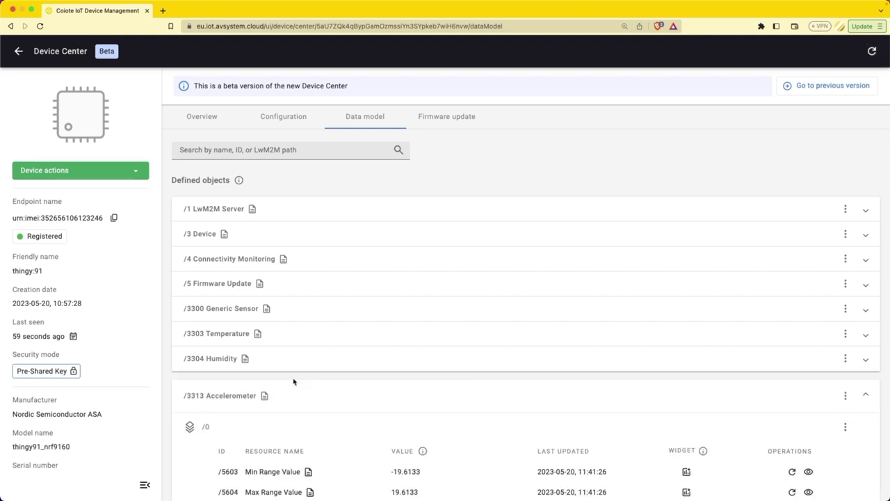
pyautogui.scroll(-5, 294, 382)
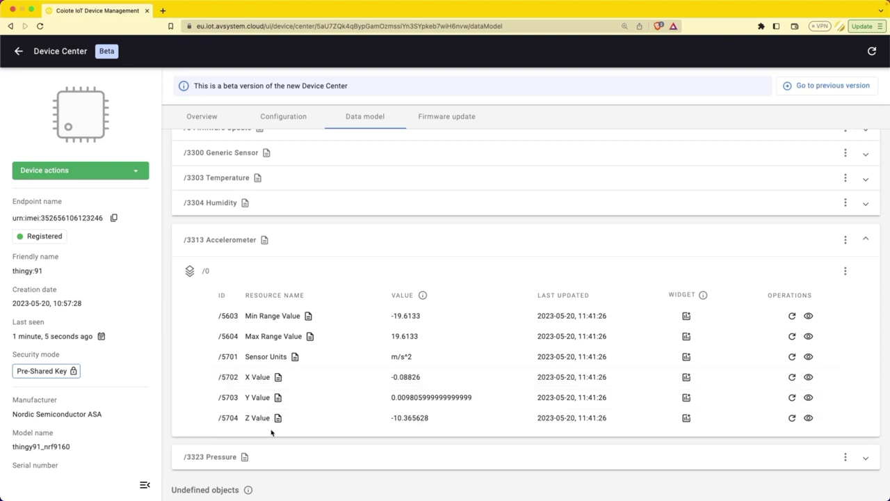
pyautogui.scroll(1, 271, 433)
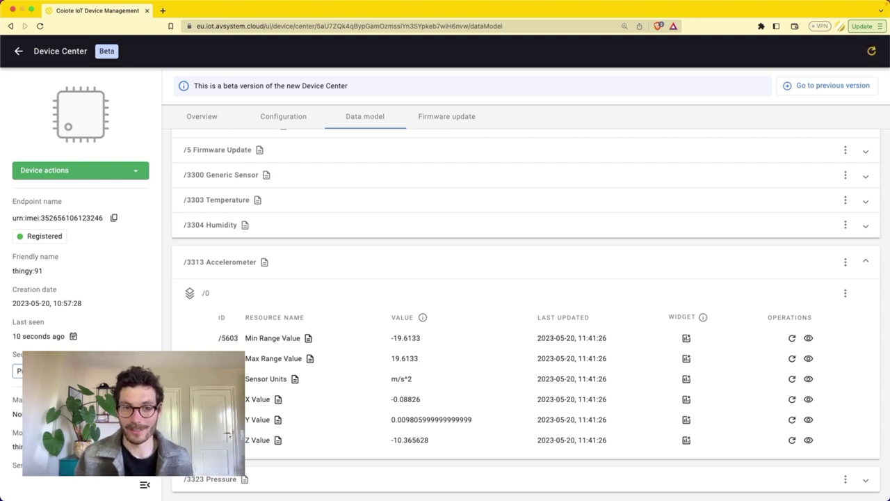
# Expand /5 Firmware Update and read that Update Result 1 means firmware updated successfully.
pyautogui.scroll(2, 396, 230)
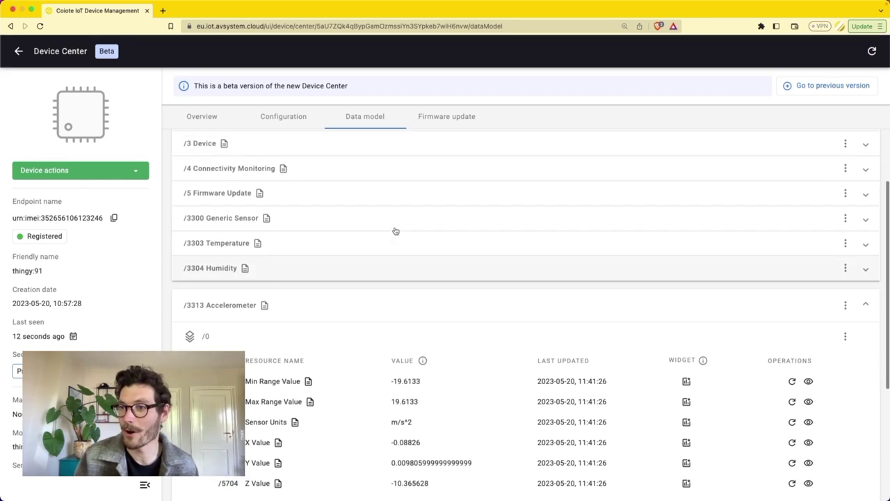
pyautogui.click(306, 195)
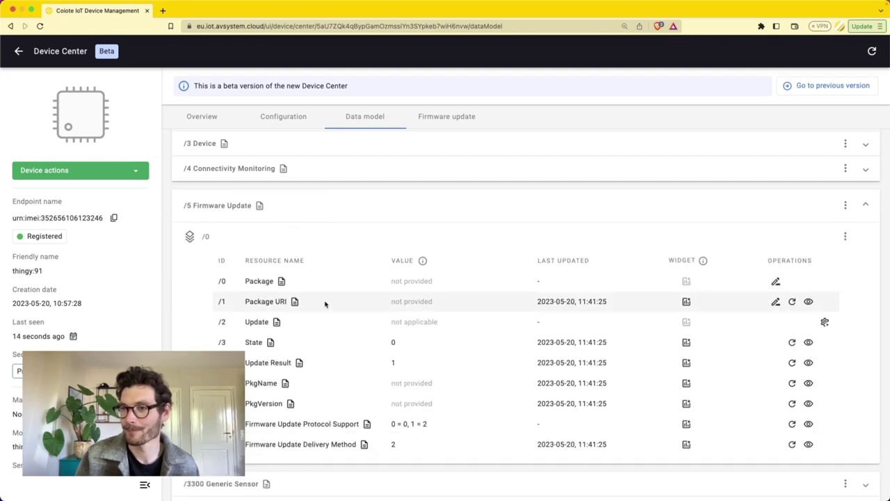
pyautogui.scroll(-2, 325, 304)
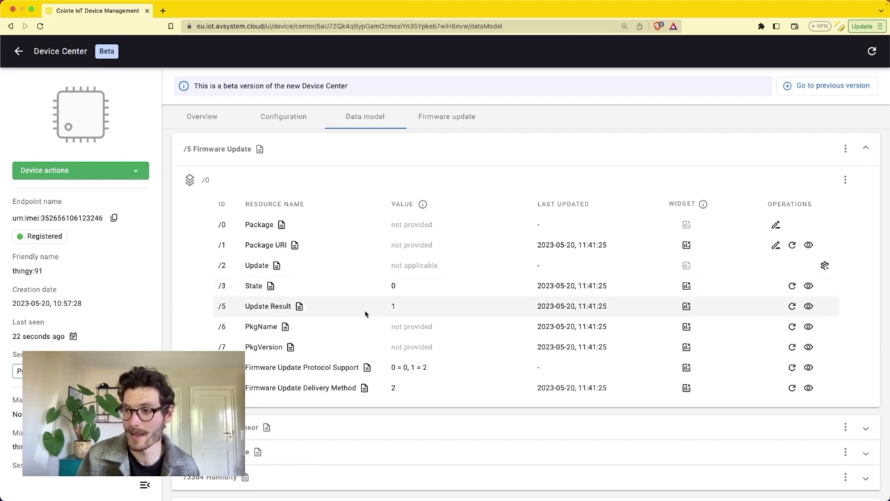
pyautogui.click(299, 306)
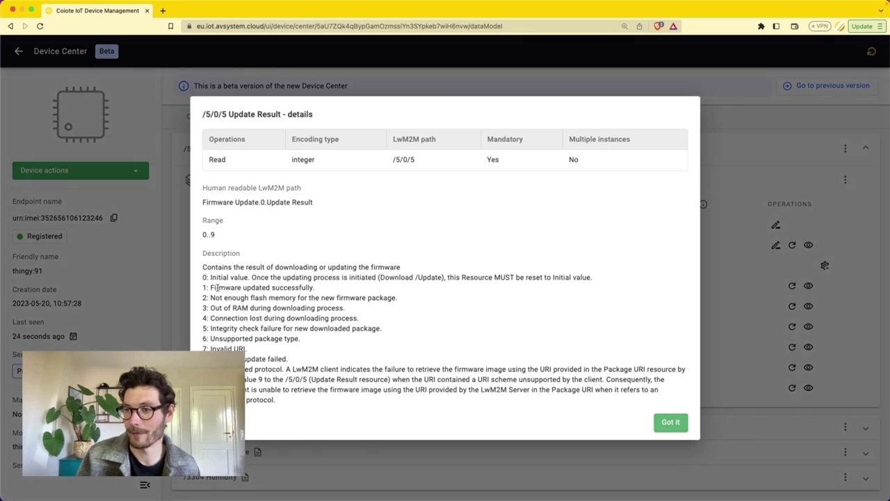
pyautogui.moveTo(218, 287); pyautogui.dragTo(284, 287)
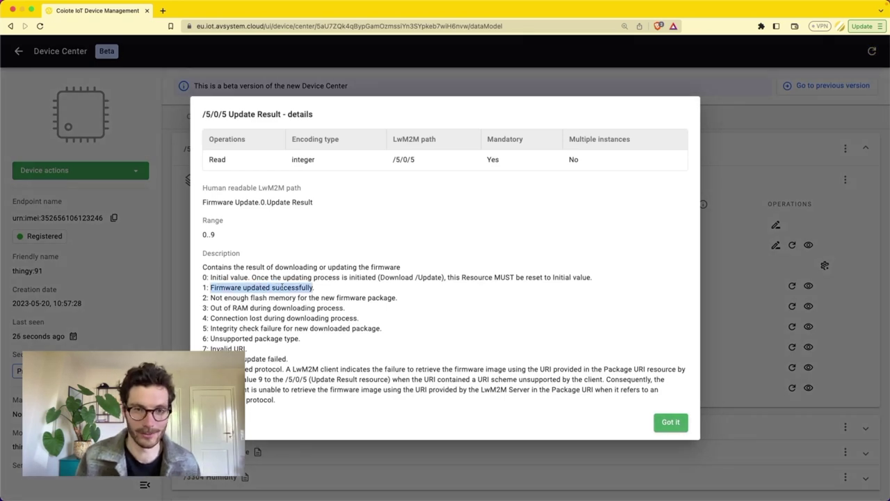
pyautogui.click(678, 426)
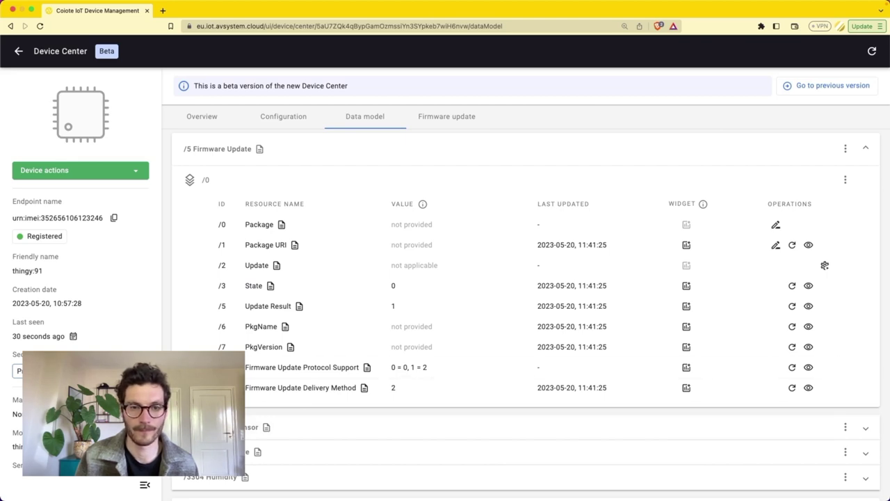